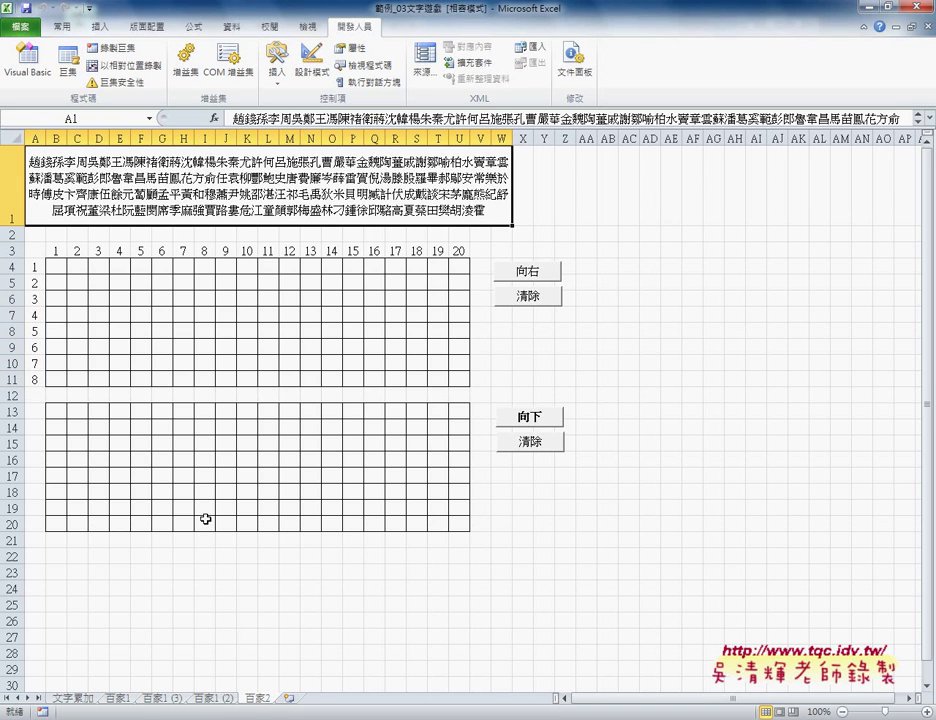
Clear A1 on 百家2, then run the 文字累加 button on 百家1 to rebuild the surname string.
{"action": "key", "text": "Delete"}
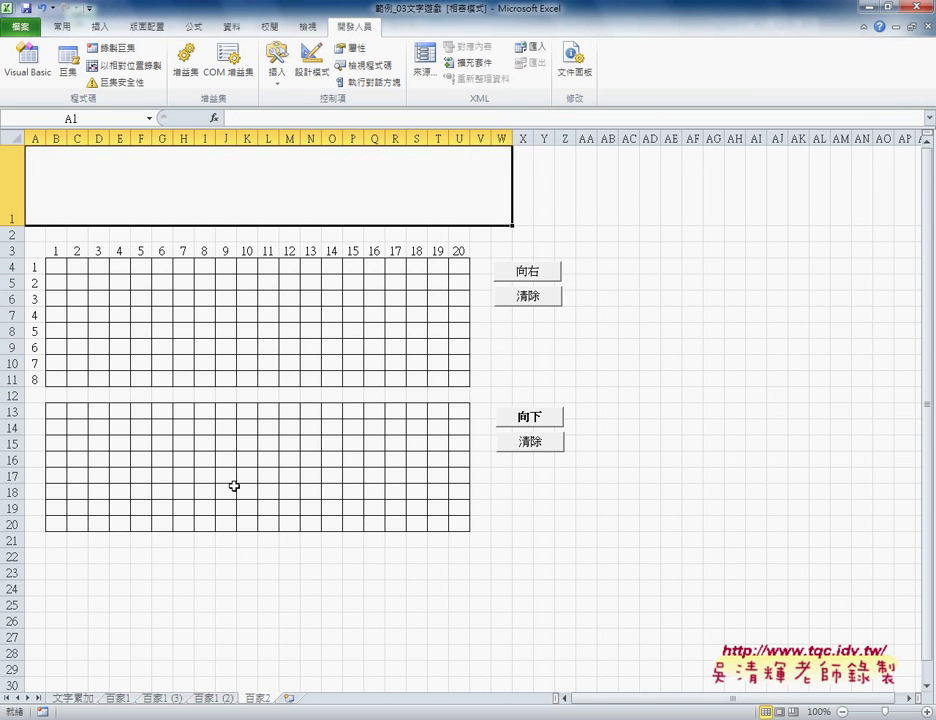
{"action": "left_click", "coordinate": [122, 698]}
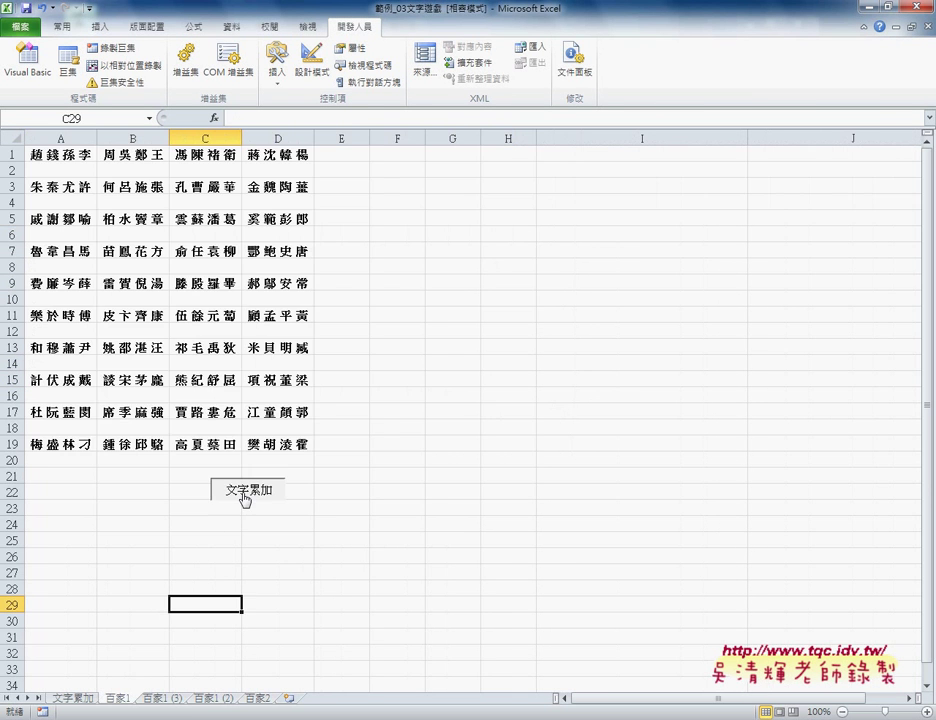
{"action": "left_click", "coordinate": [247, 492]}
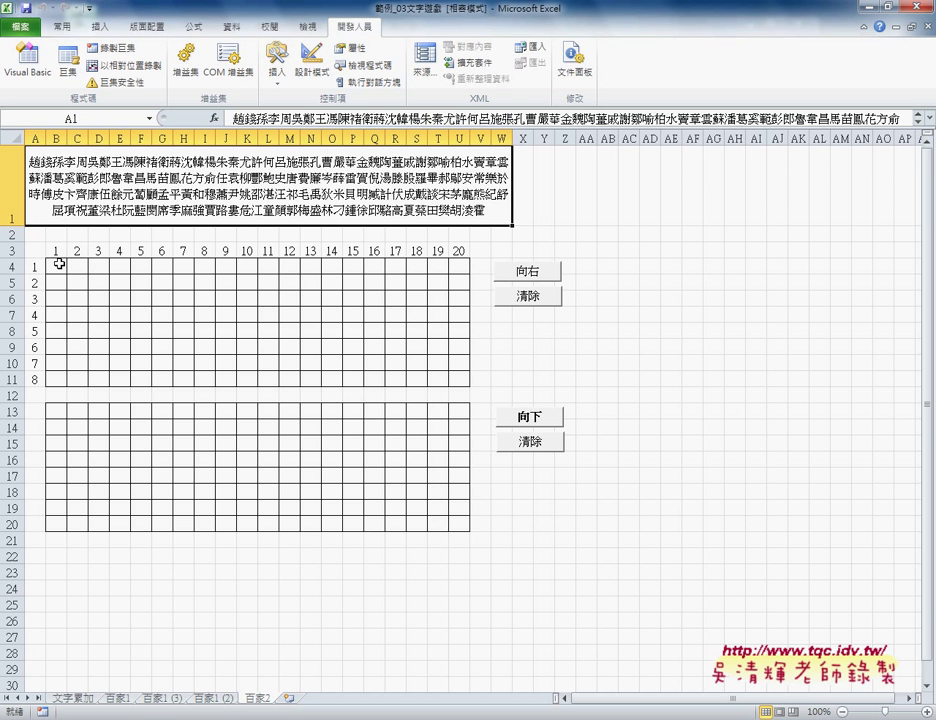
{"action": "left_click_drag", "start_coordinate": [57, 265], "coordinate": [455, 378]}
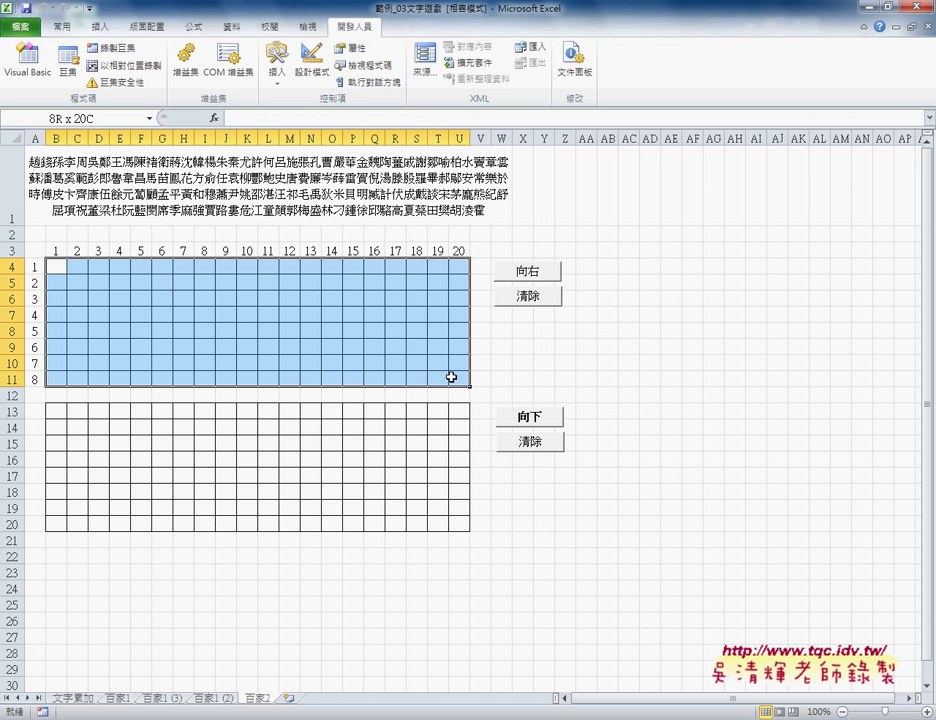
{"action": "left_click", "coordinate": [58, 266]}
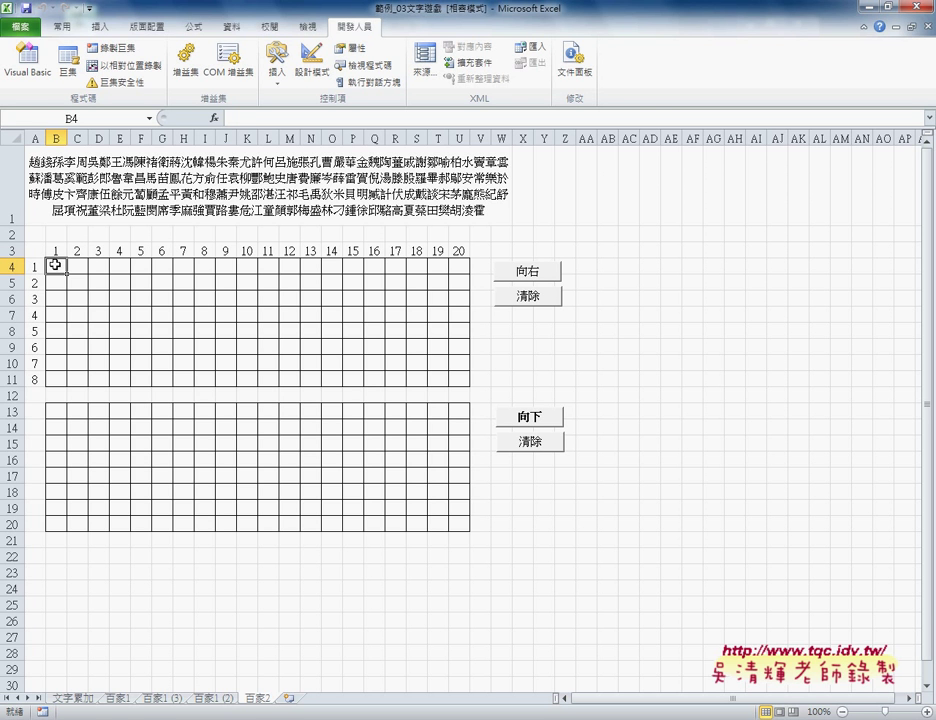
{"action": "left_click_drag", "start_coordinate": [60, 266], "coordinate": [452, 269]}
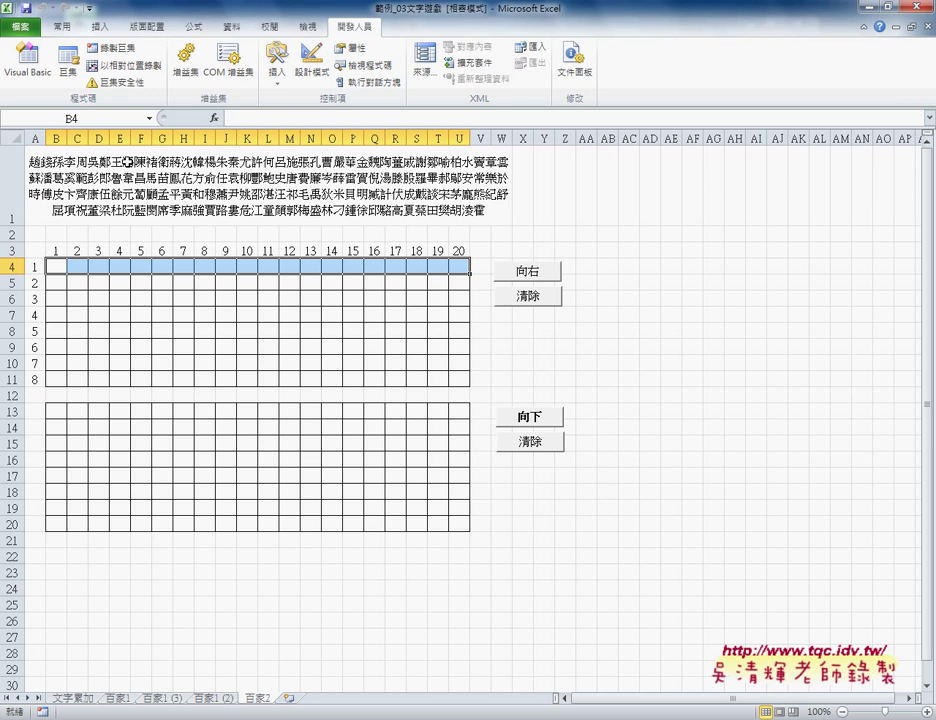
{"action": "left_click_drag", "start_coordinate": [73, 262], "coordinate": [440, 266]}
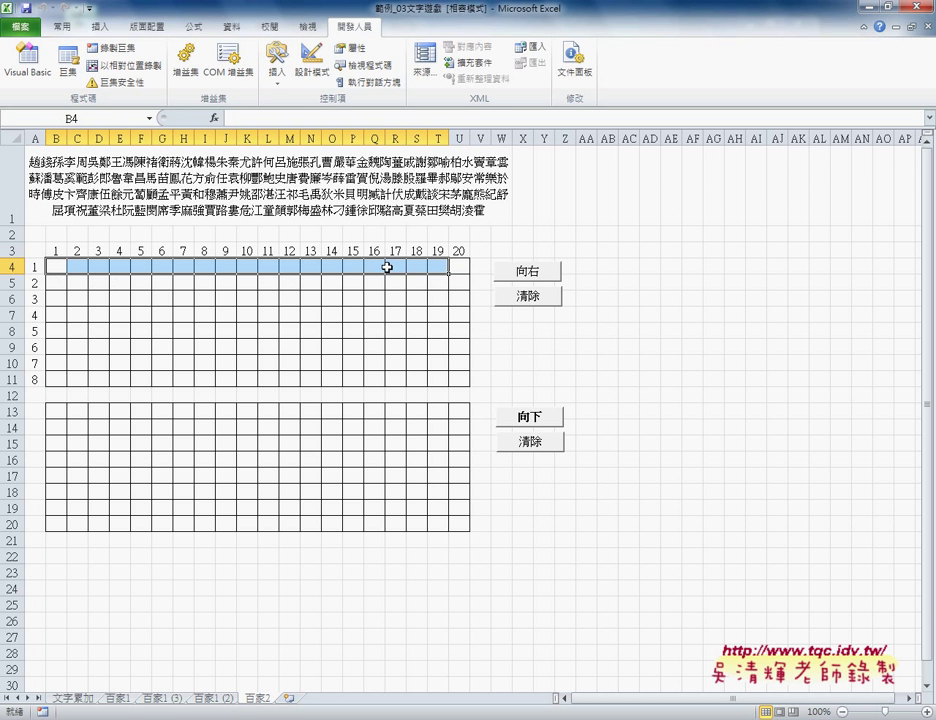
{"action": "left_click", "coordinate": [54, 284]}
{"action": "left_click_drag", "start_coordinate": [54, 284], "coordinate": [455, 284]}
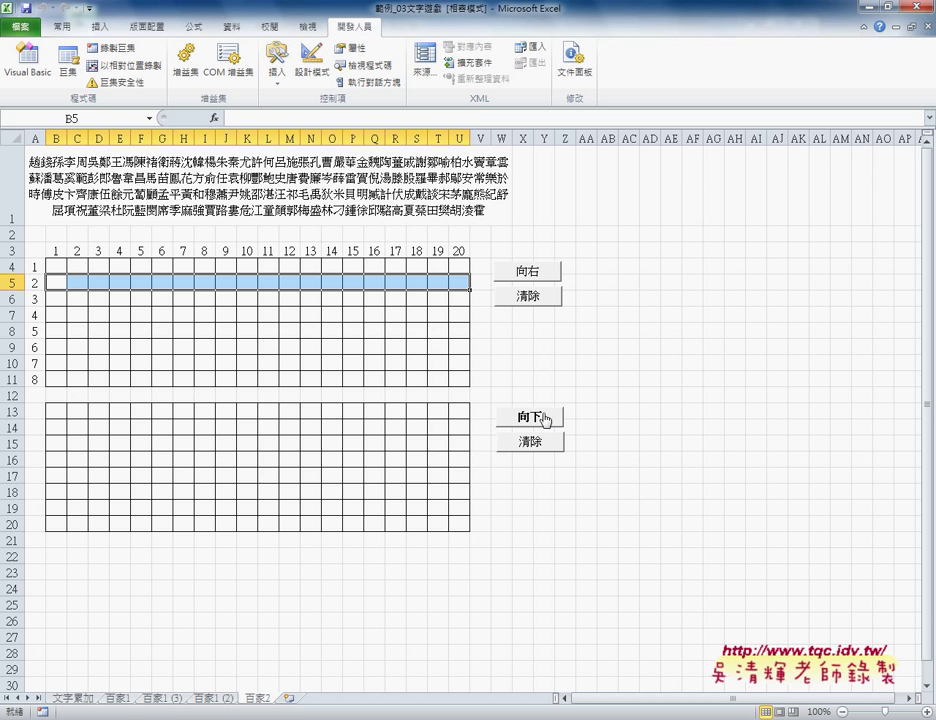
{"action": "left_click_drag", "start_coordinate": [57, 413], "coordinate": [60, 521]}
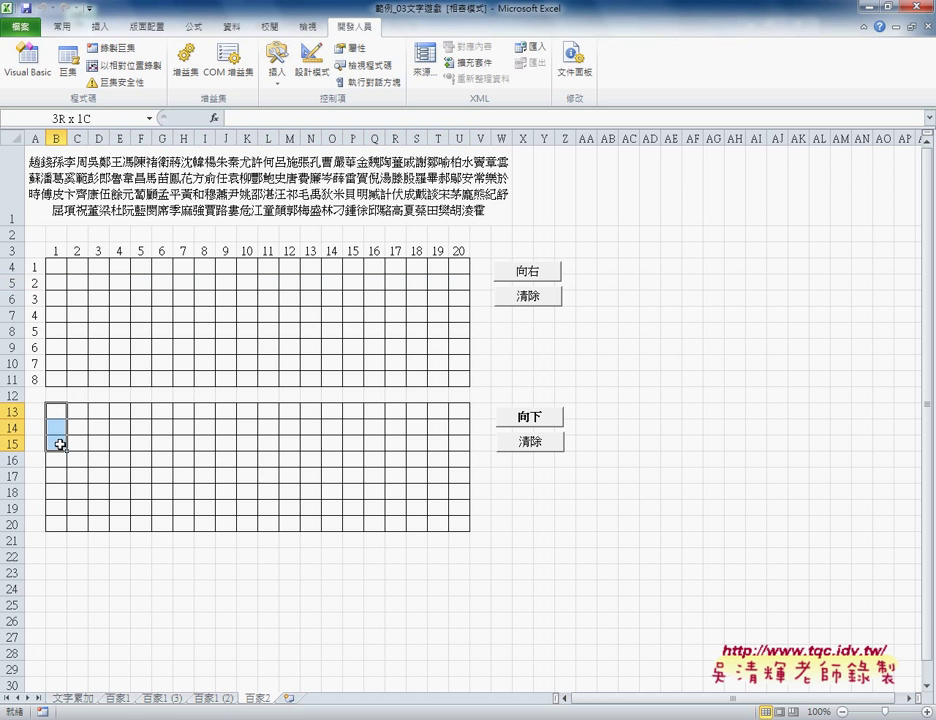
{"action": "left_click", "coordinate": [57, 414]}
{"action": "left_click_drag", "start_coordinate": [57, 414], "coordinate": [52, 530]}
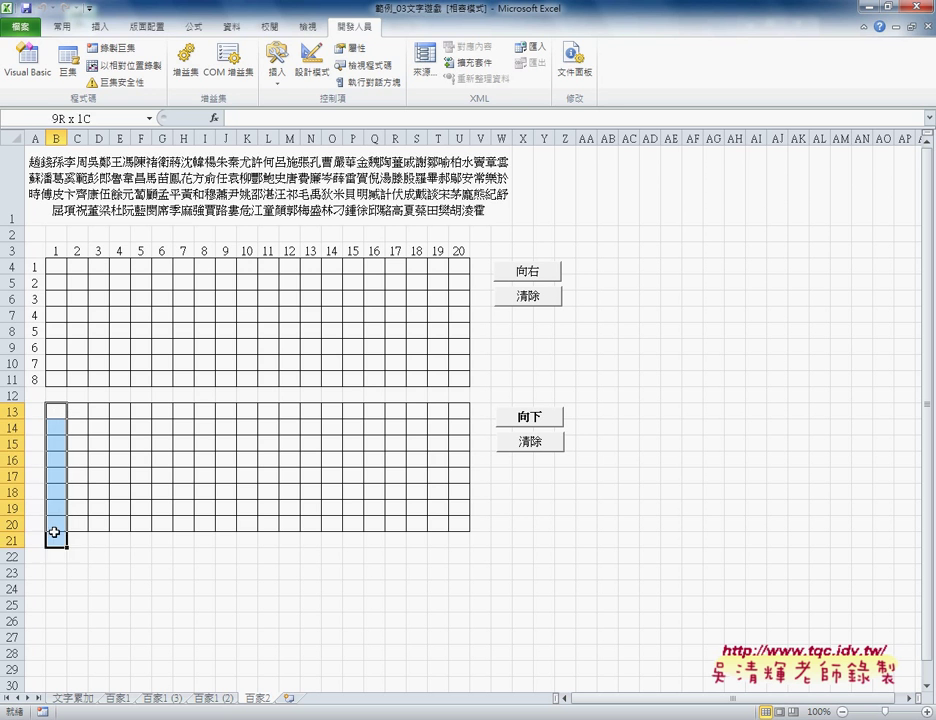
{"action": "left_click_drag", "start_coordinate": [77, 413], "coordinate": [79, 510]}
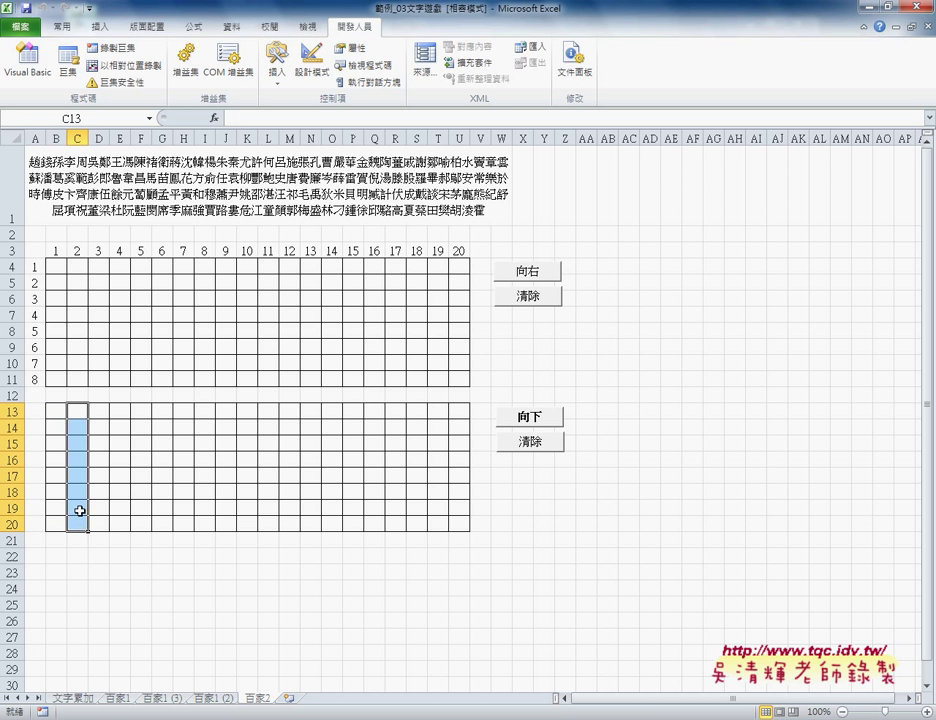
{"action": "left_click_drag", "start_coordinate": [97, 413], "coordinate": [100, 525]}
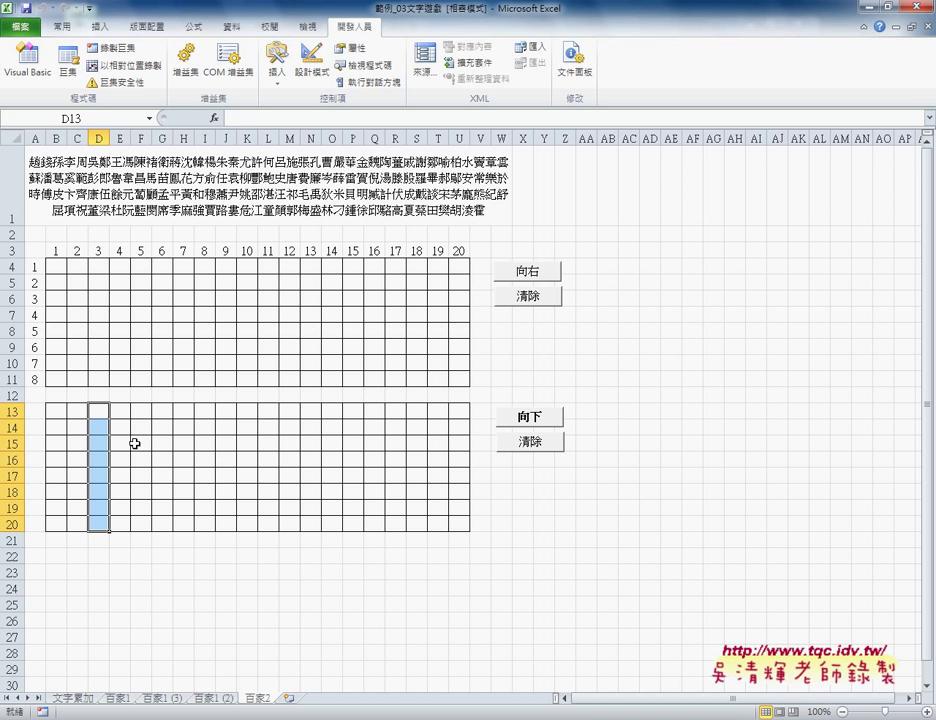
{"action": "left_click", "coordinate": [57, 271]}
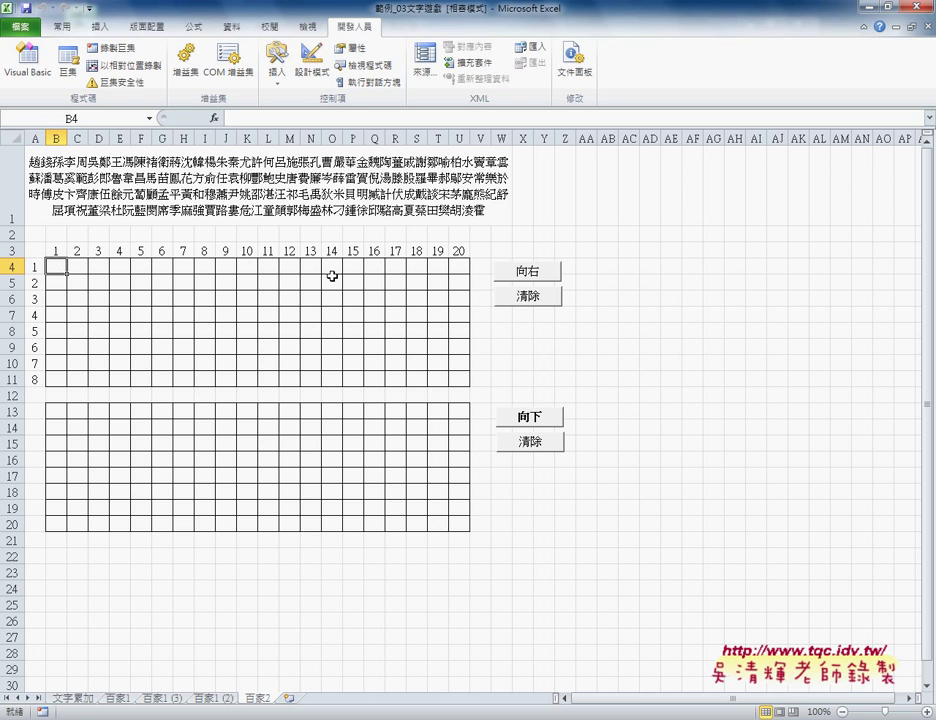
{"action": "left_click", "coordinate": [543, 274]}
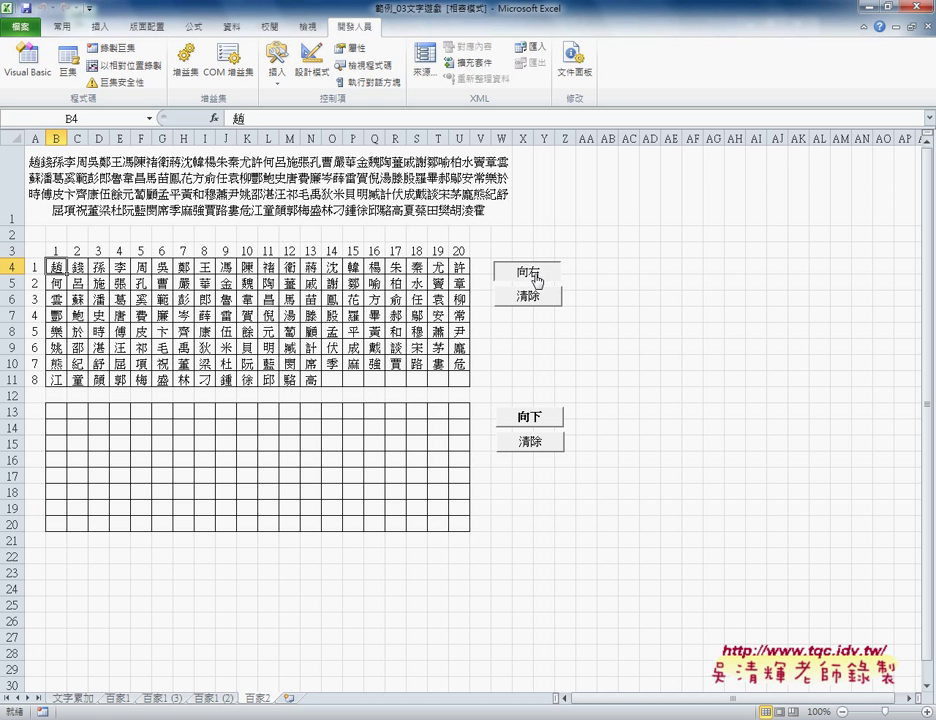
{"action": "left_click_drag", "start_coordinate": [57, 270], "coordinate": [445, 268]}
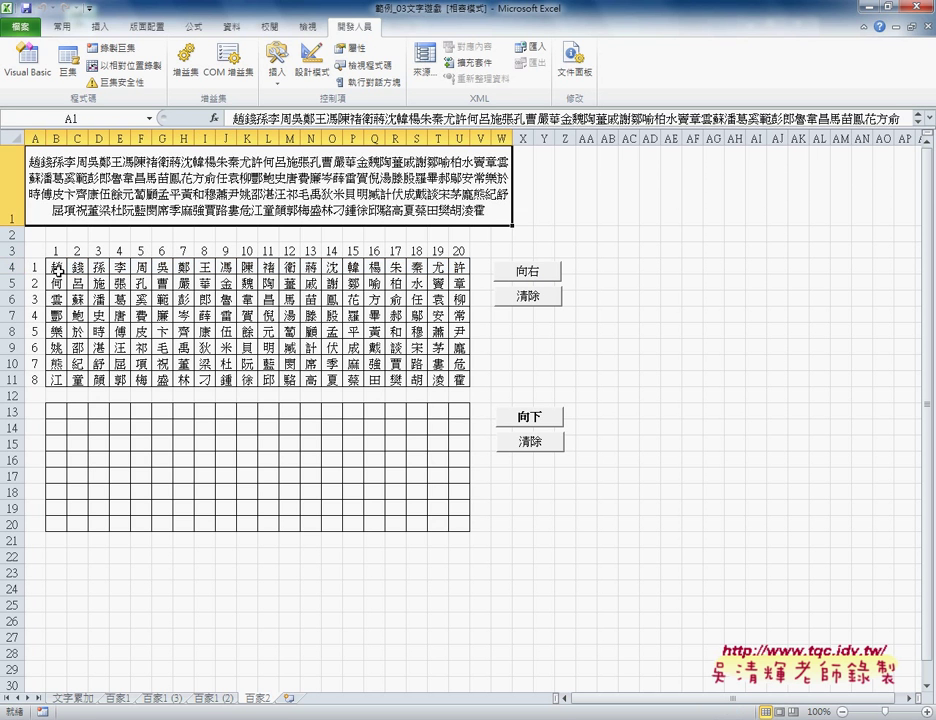
{"action": "mouse_move", "coordinate": [57, 268]}
{"action": "left_mouse_down"}
{"action": "mouse_move", "coordinate": [337, 277]}
{"action": "mouse_move", "coordinate": [456, 268]}
{"action": "left_mouse_up"}
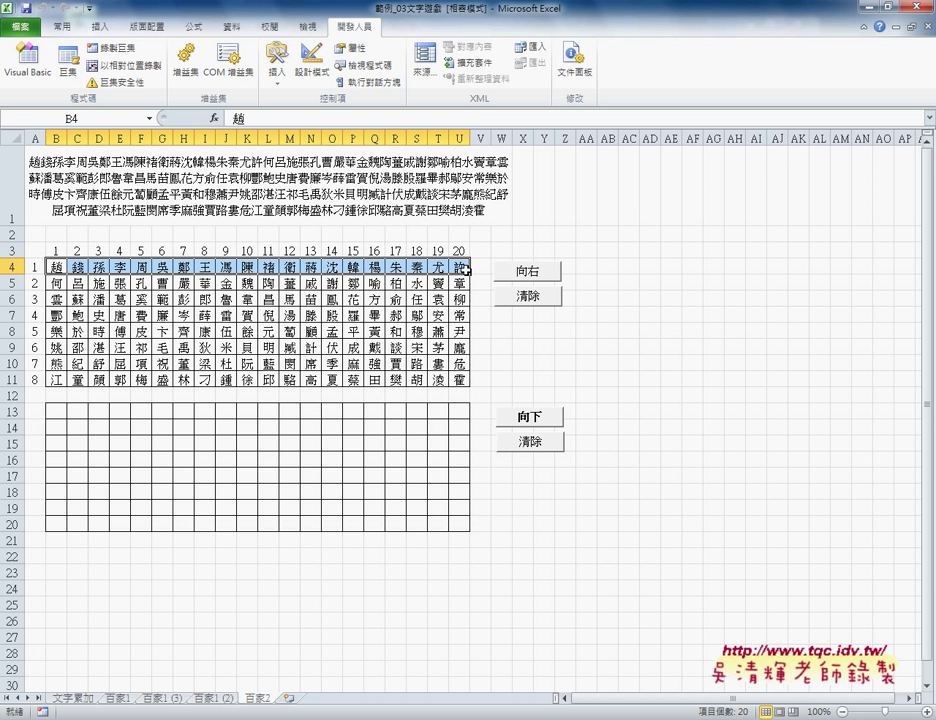
{"action": "left_click", "coordinate": [528, 298]}
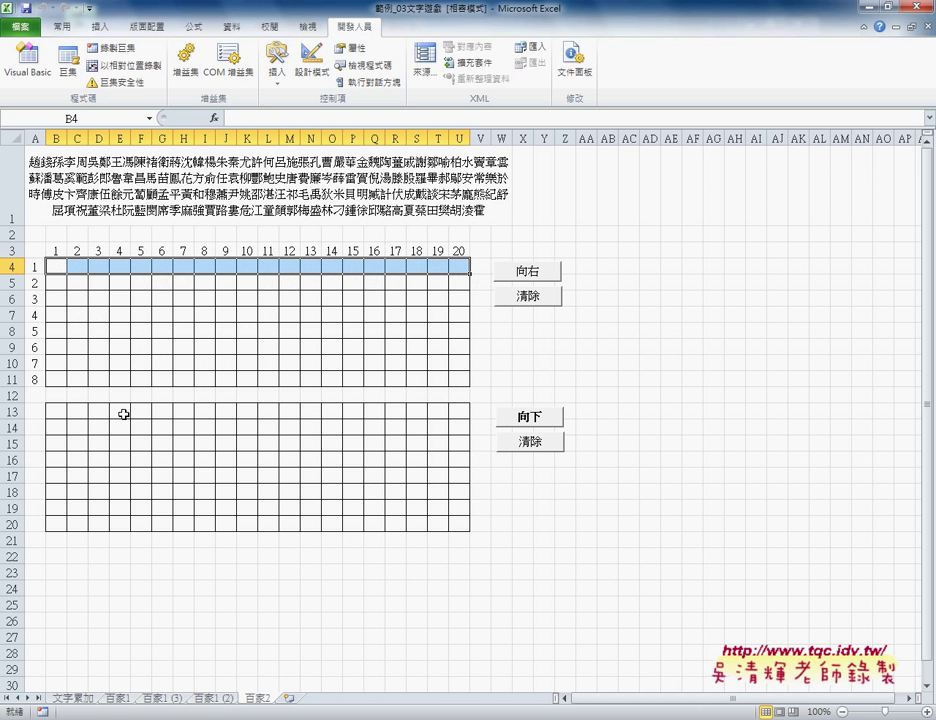
{"action": "left_click_drag", "start_coordinate": [55, 411], "coordinate": [181, 413]}
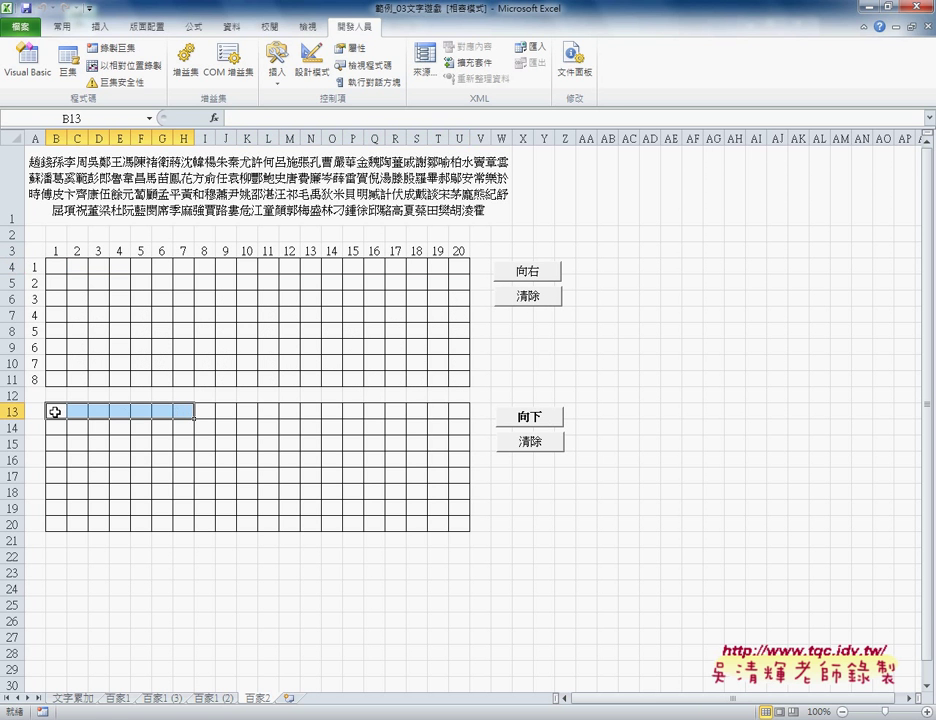
{"action": "left_click_drag", "start_coordinate": [53, 412], "coordinate": [54, 527]}
{"action": "left_click_drag", "start_coordinate": [78, 410], "coordinate": [80, 516]}
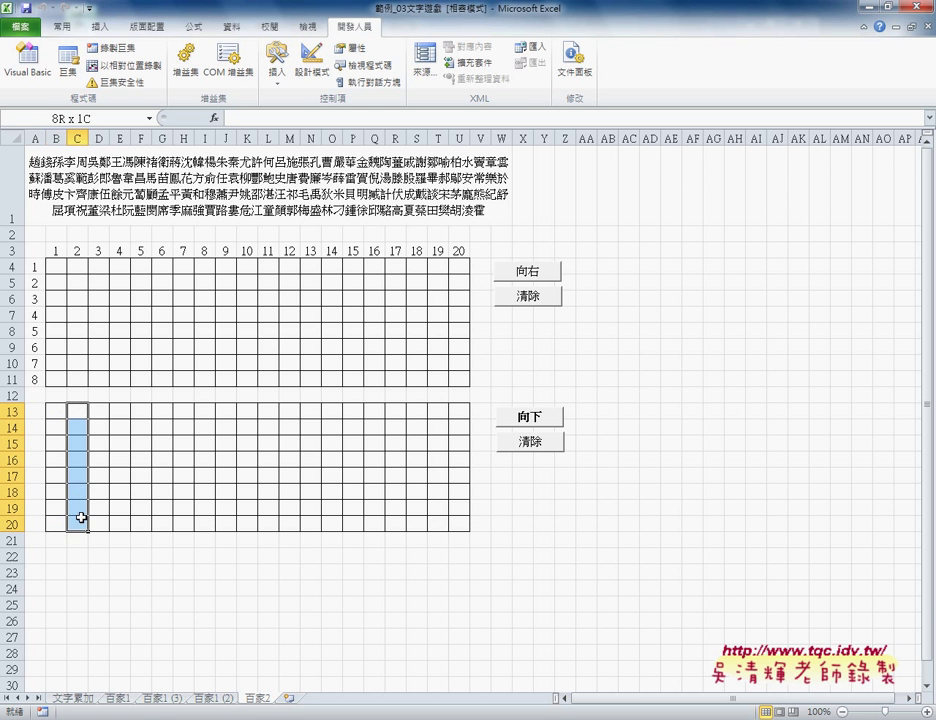
{"action": "left_click_drag", "start_coordinate": [100, 411], "coordinate": [102, 524]}
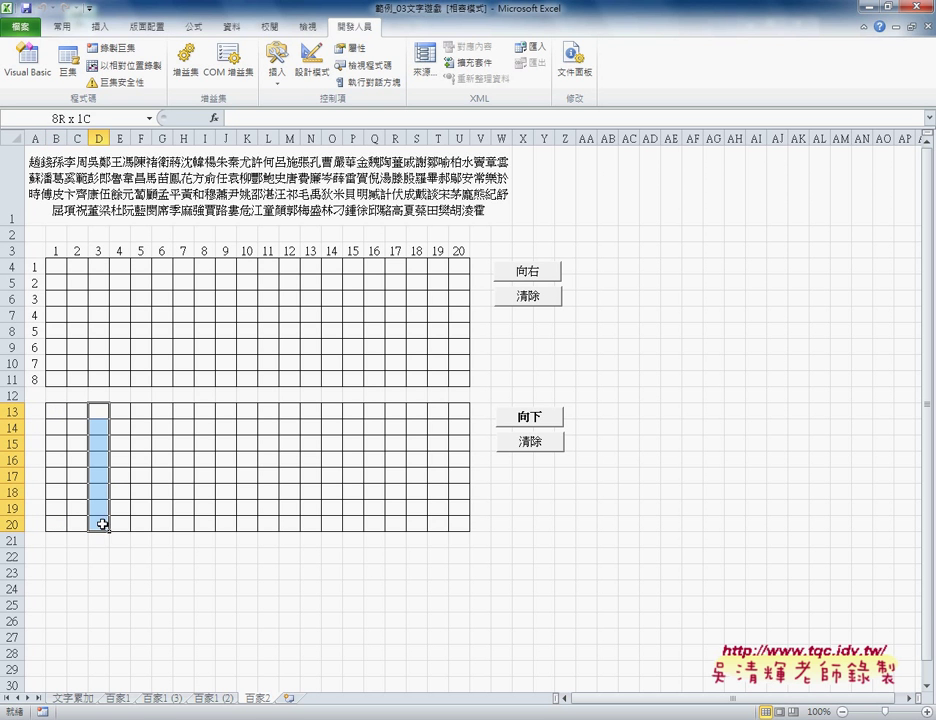
{"action": "left_click", "coordinate": [518, 425]}
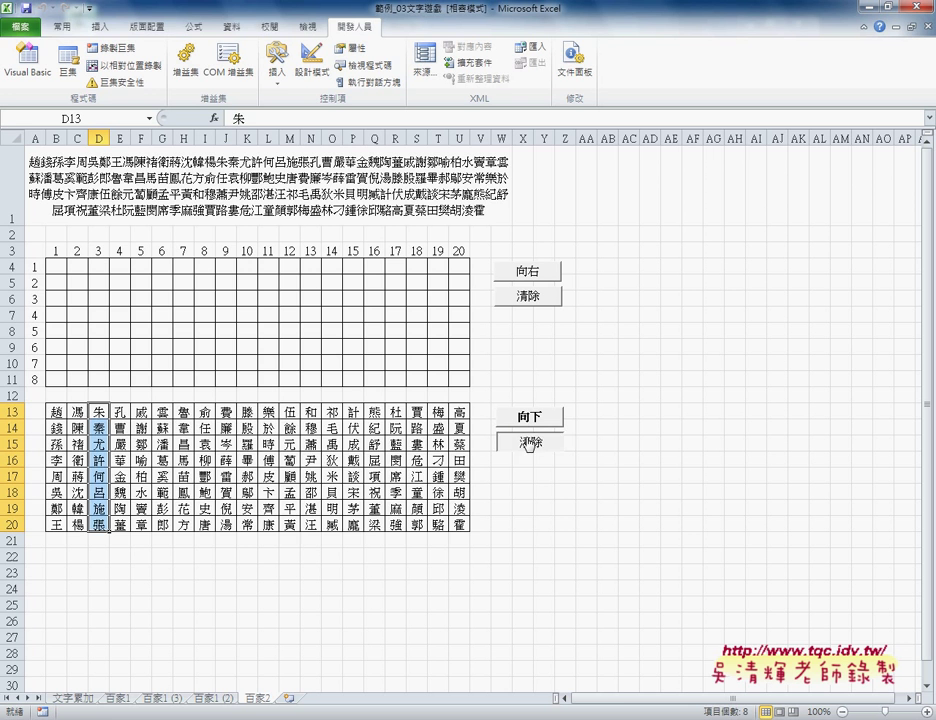
{"action": "left_click", "coordinate": [528, 442]}
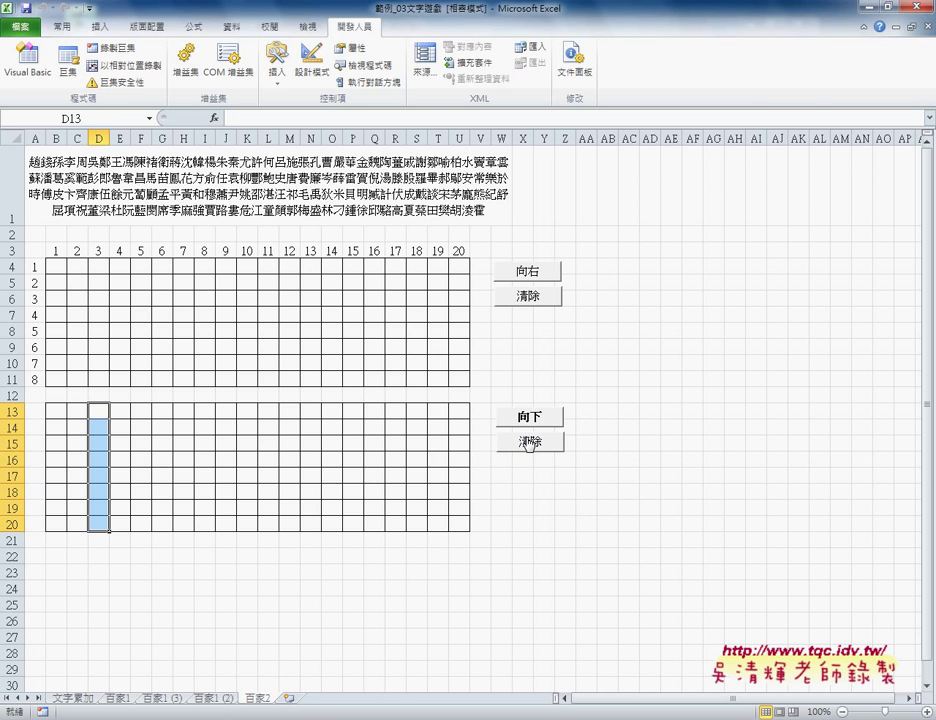
{"action": "left_click", "coordinate": [24, 72]}
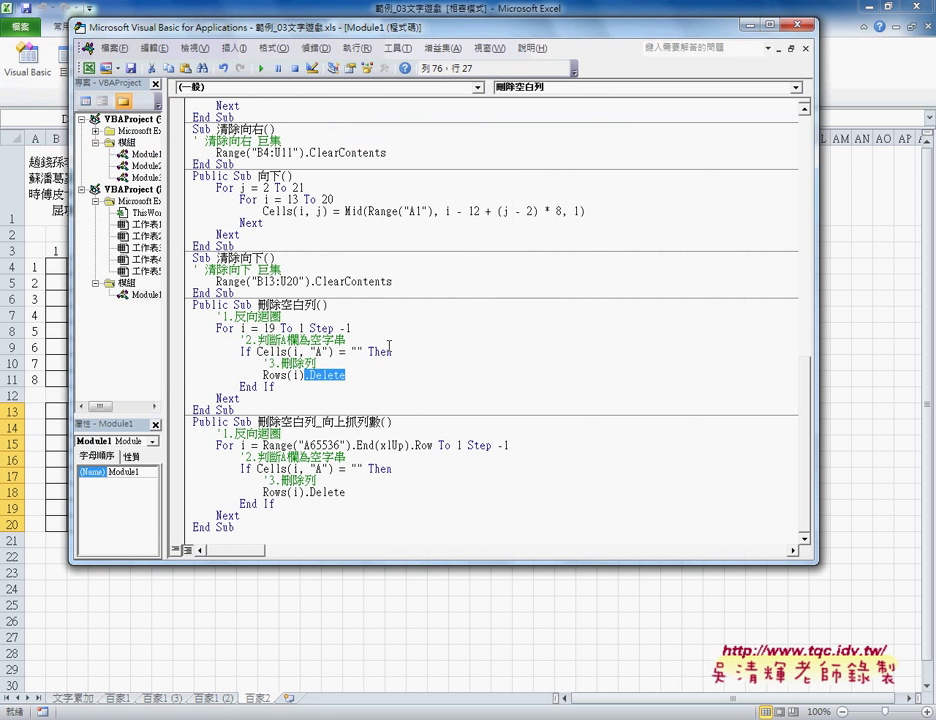
{"action": "left_click", "coordinate": [389, 349]}
{"action": "scroll", "coordinate": [389, 348], "scroll_direction": "up", "scroll_amount": 3}
{"action": "scroll", "coordinate": [388, 350], "scroll_direction": "up", "scroll_amount": 1}
{"action": "scroll", "coordinate": [387, 355], "scroll_direction": "up", "scroll_amount": 1}
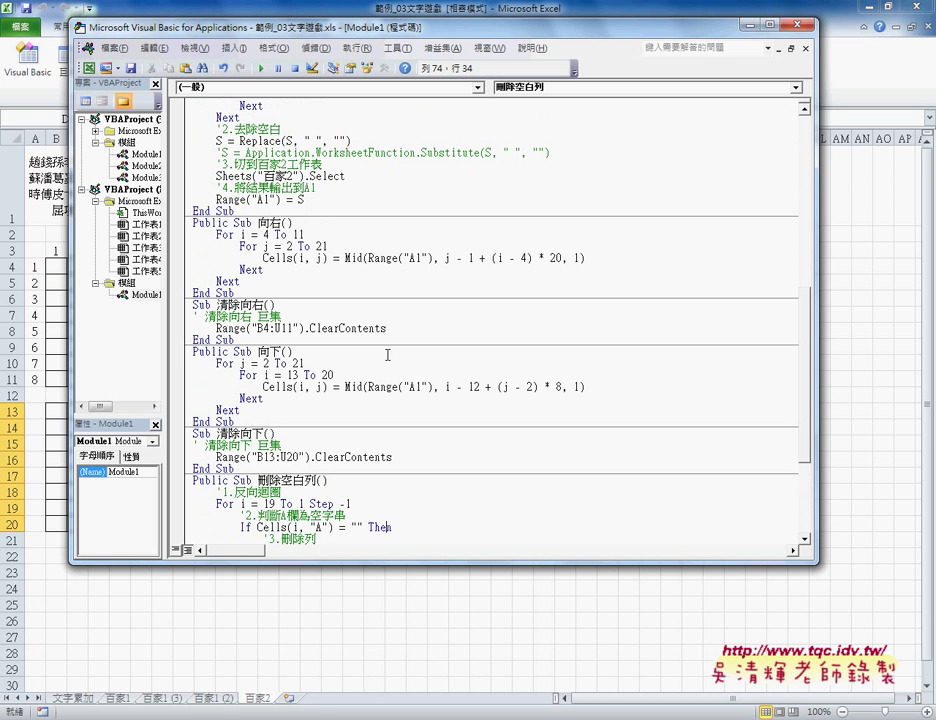
{"action": "left_click", "coordinate": [262, 247]}
{"action": "mouse_move", "coordinate": [195, 234]}
{"action": "left_mouse_down"}
{"action": "mouse_move", "coordinate": [242, 271]}
{"action": "mouse_move", "coordinate": [312, 258]}
{"action": "mouse_move", "coordinate": [594, 260]}
{"action": "left_mouse_up"}
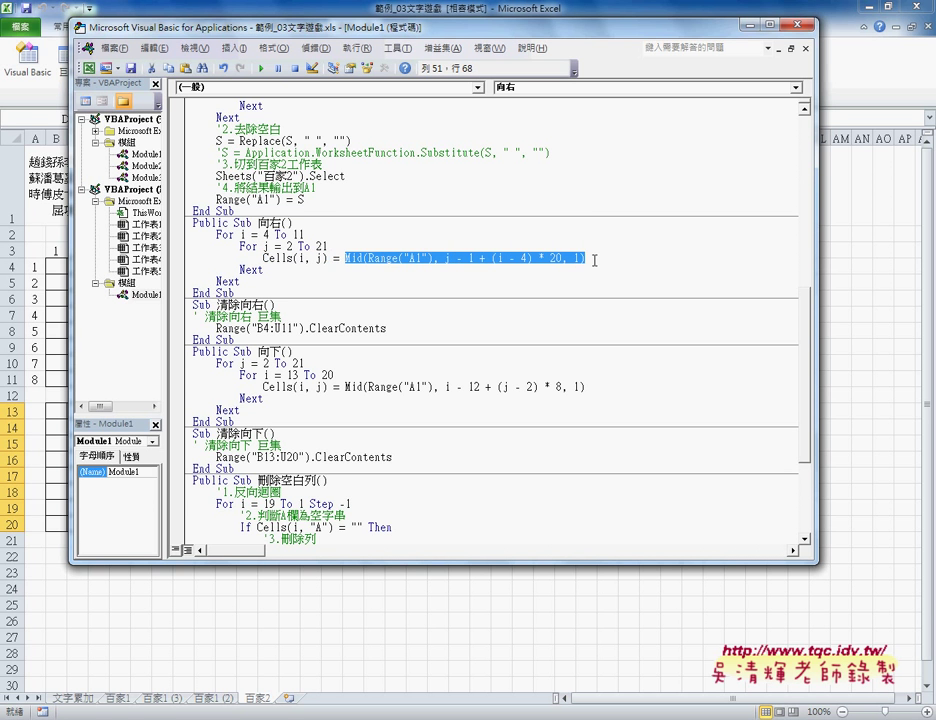
{"action": "left_click", "coordinate": [346, 386]}
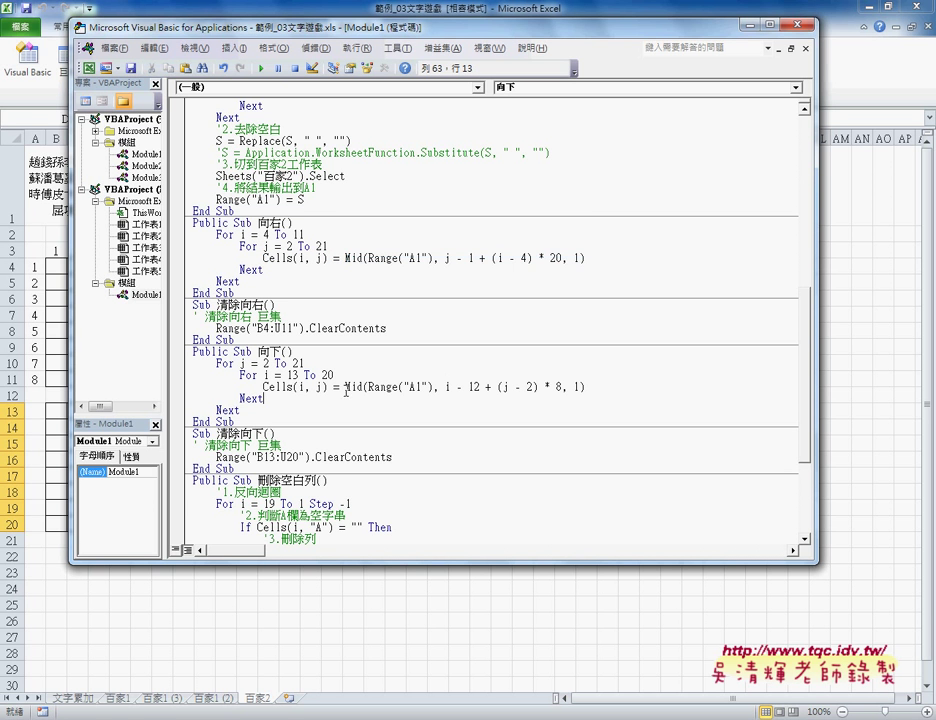
{"action": "left_click", "coordinate": [288, 386]}
{"action": "left_click_drag", "start_coordinate": [388, 328], "coordinate": [217, 328]}
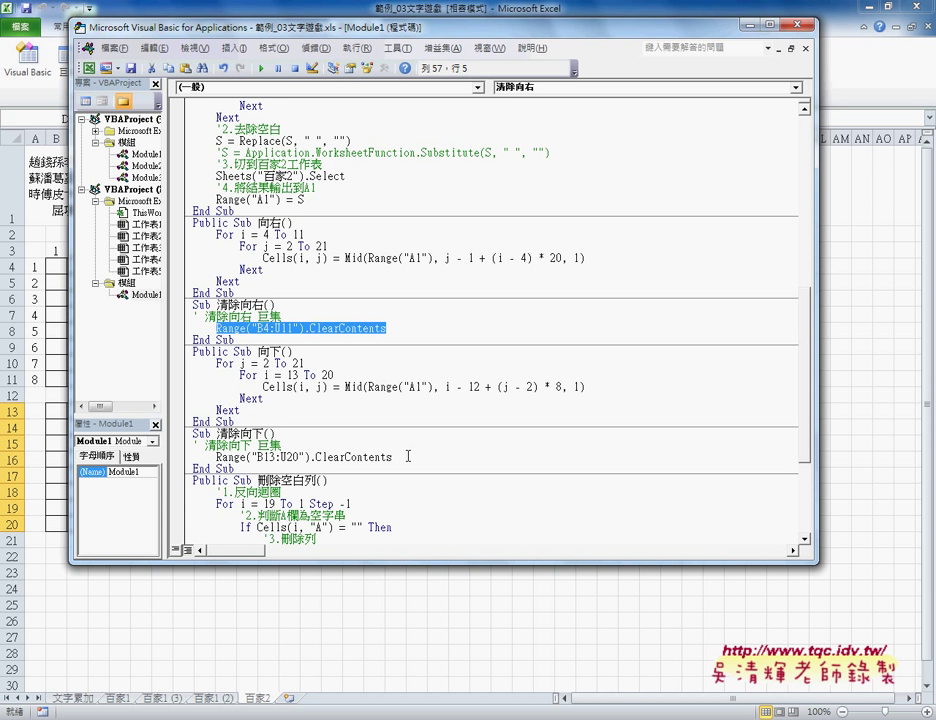
{"action": "left_click", "coordinate": [862, 24]}
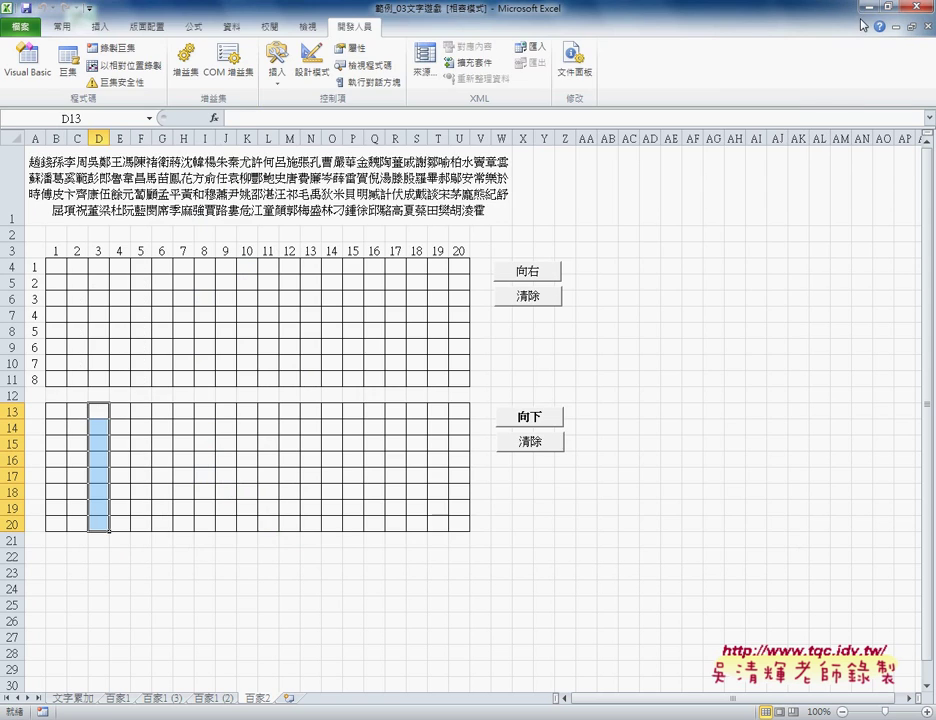
Close the Excel workbook and select 範例_05地址合併 in the 範例檔 folder.
{"action": "left_click", "coordinate": [913, 6]}
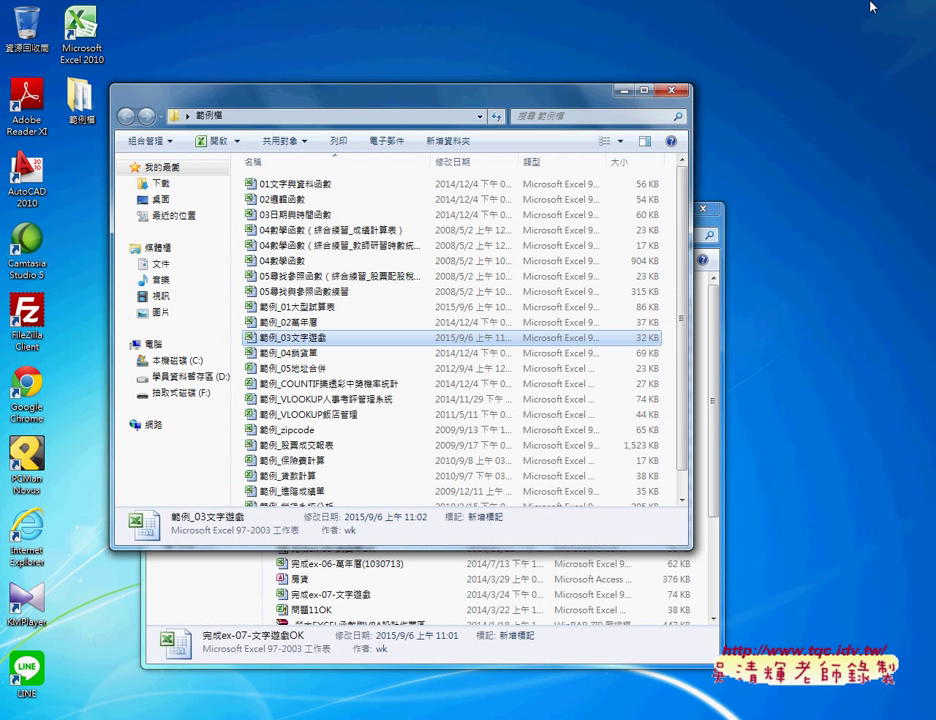
{"action": "left_click", "coordinate": [401, 358]}
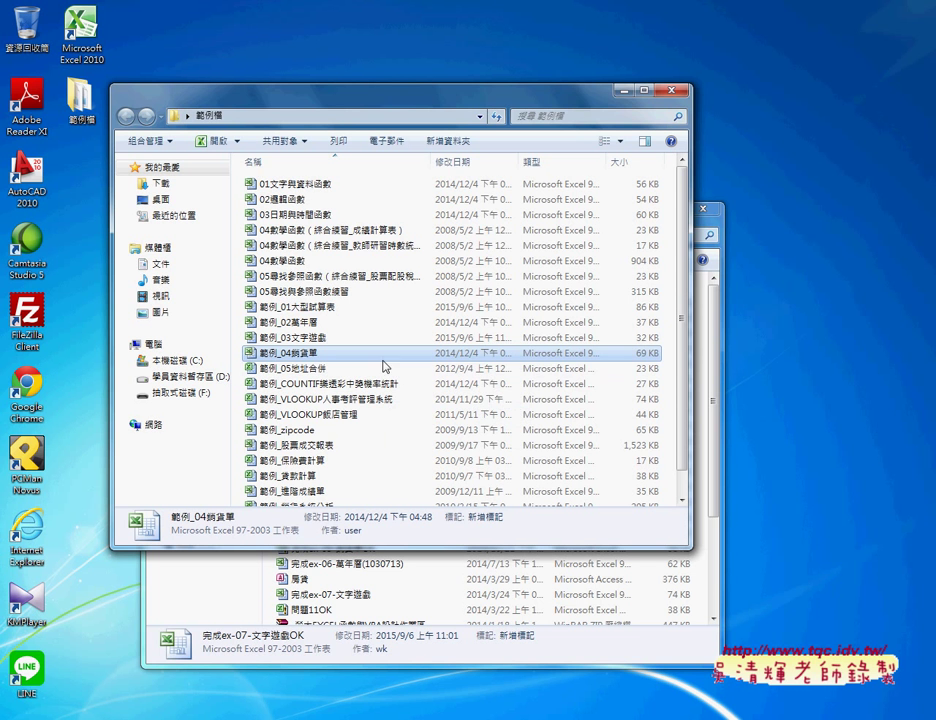
{"action": "left_click", "coordinate": [382, 368]}
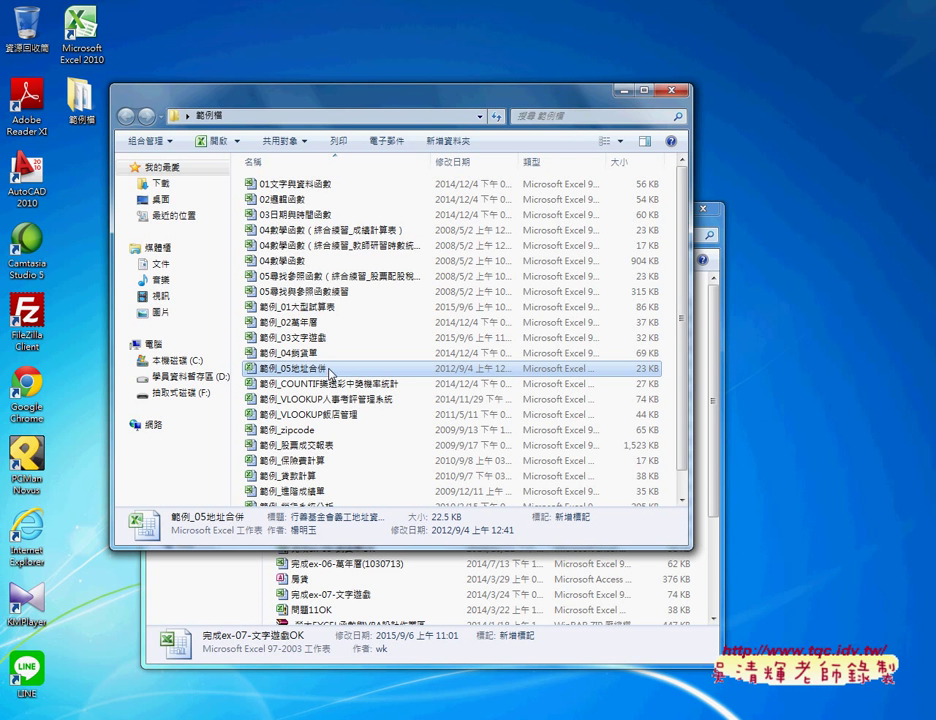
{"action": "key", "text": "Up"}
{"action": "key", "text": "Down"}
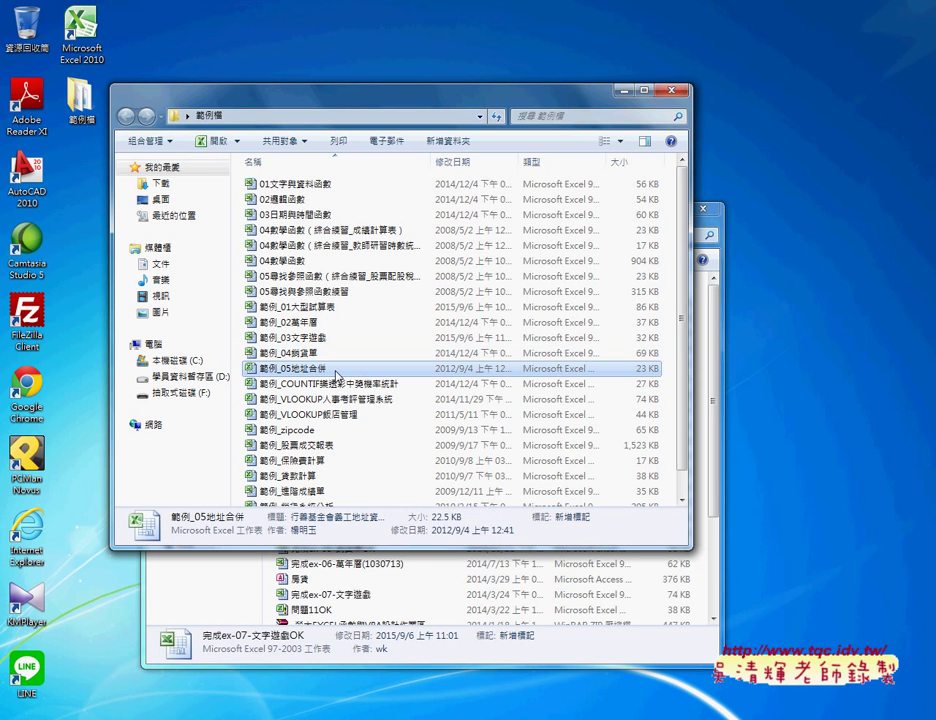